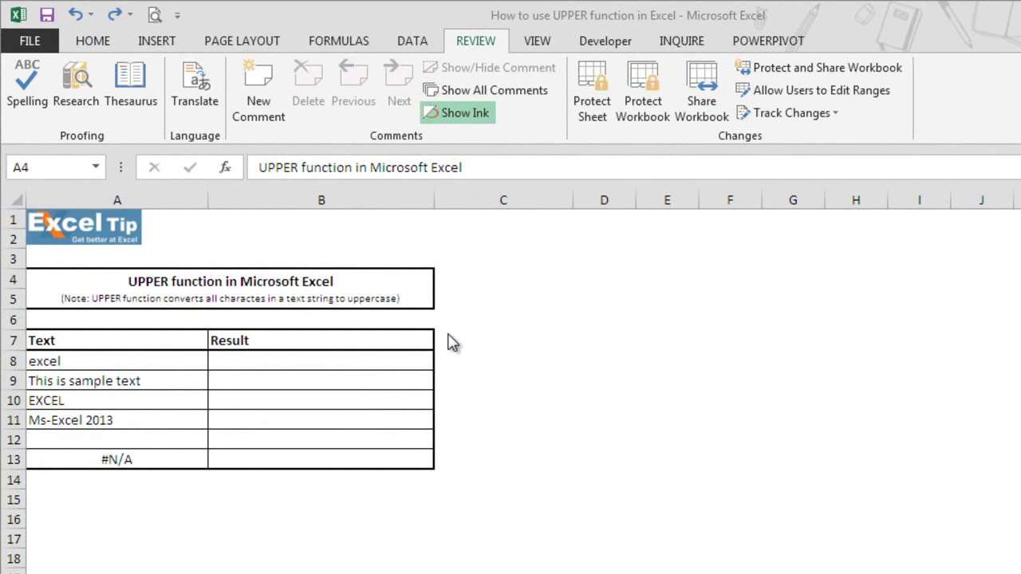
# - Enter =UPPER(A8) in B8 so the first Result cell returns EXCEL
pyautogui.click(381, 362)
pyautogui.write('=upper')
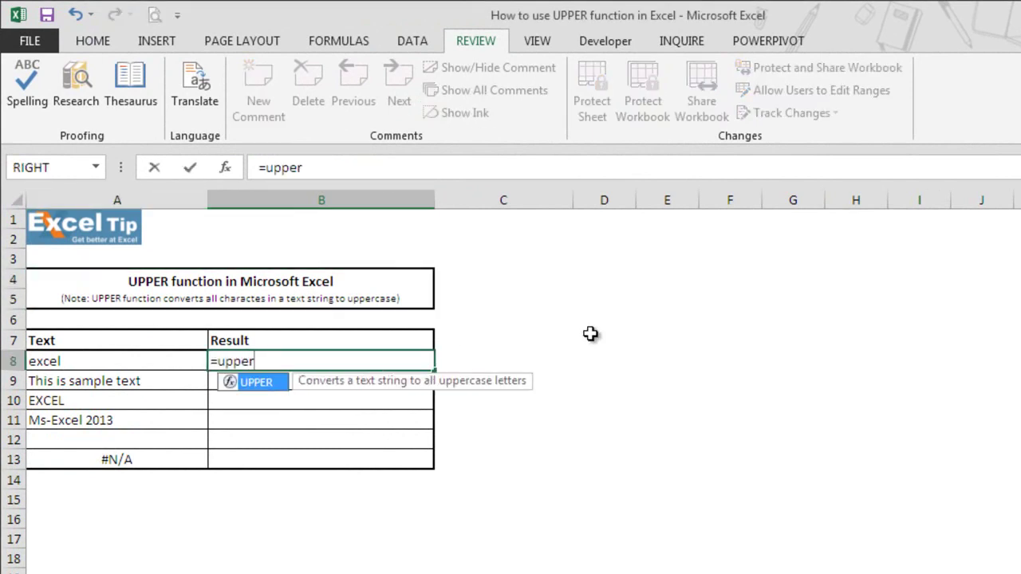
pyautogui.press('Tab')
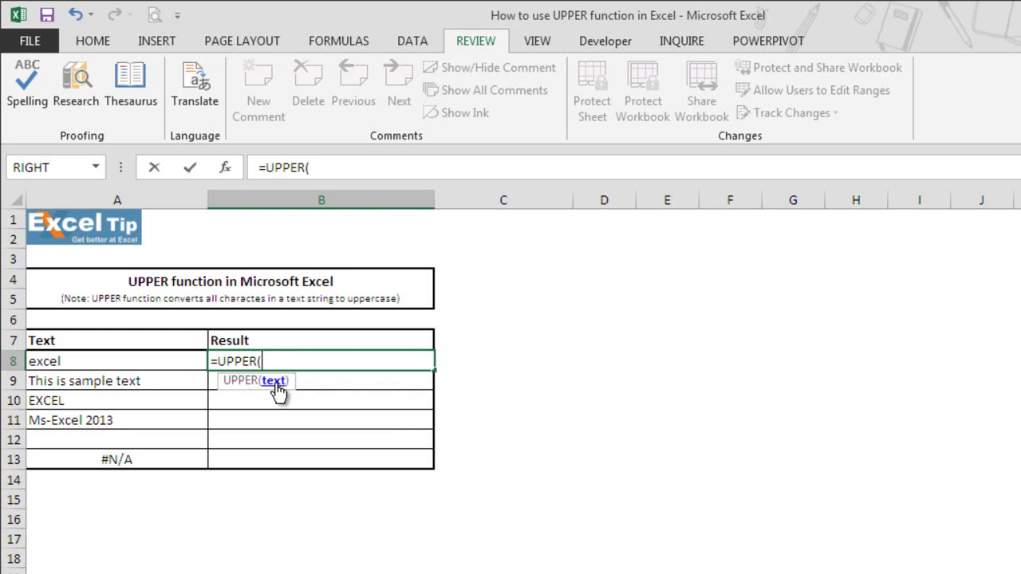
pyautogui.click(160, 361)
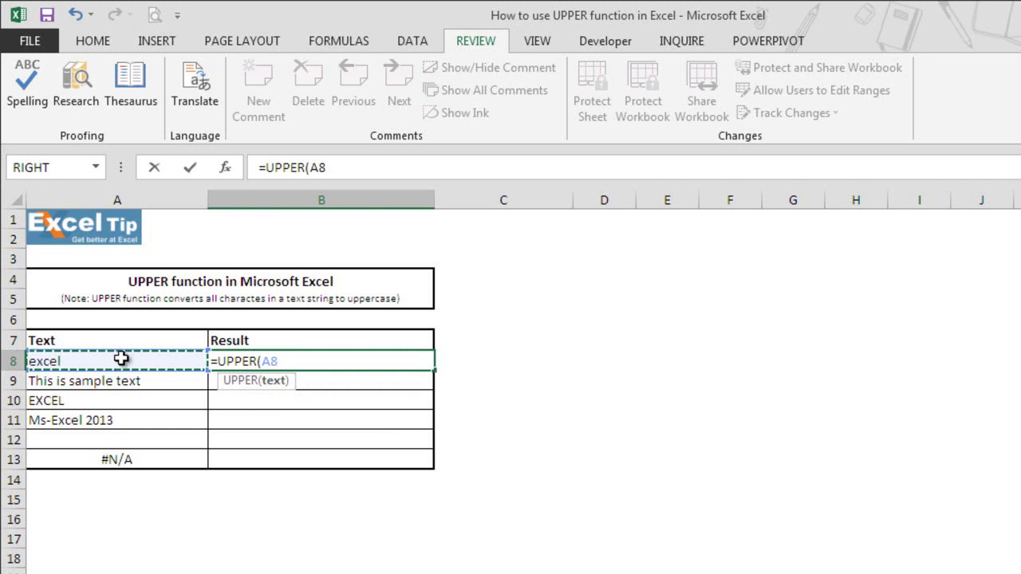
pyautogui.write(')')
pyautogui.press('Return')
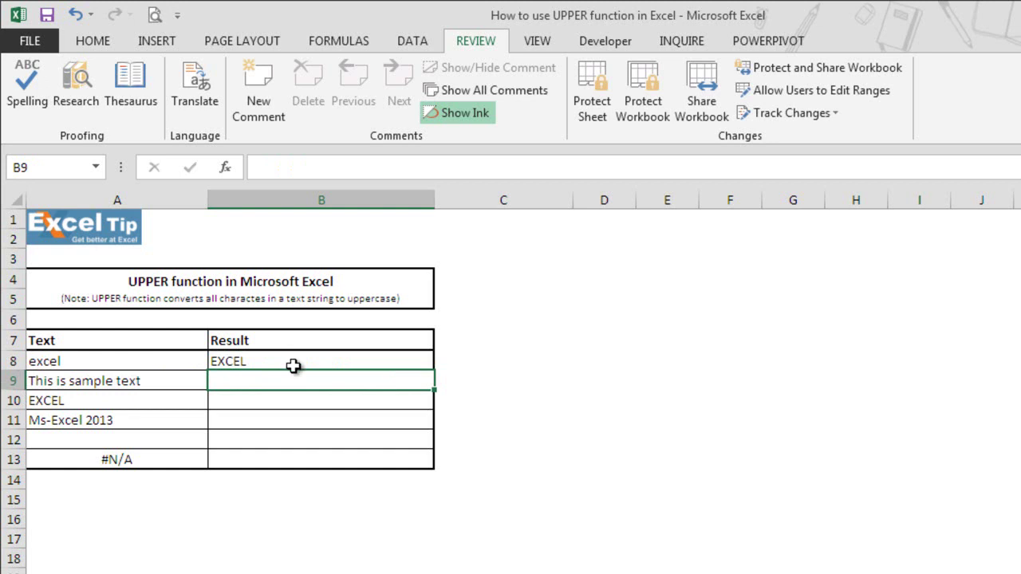
# - Enter =UPPER(A9) in B9 to return THIS IS SAMPLE TEXT
pyautogui.write('=uppe')
pyautogui.press('Tab')
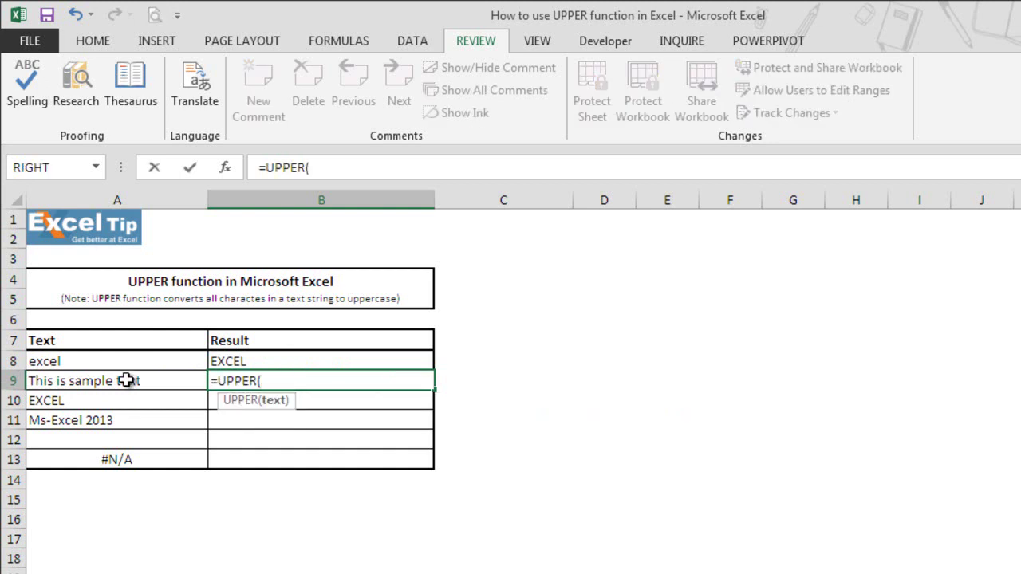
pyautogui.click(126, 380)
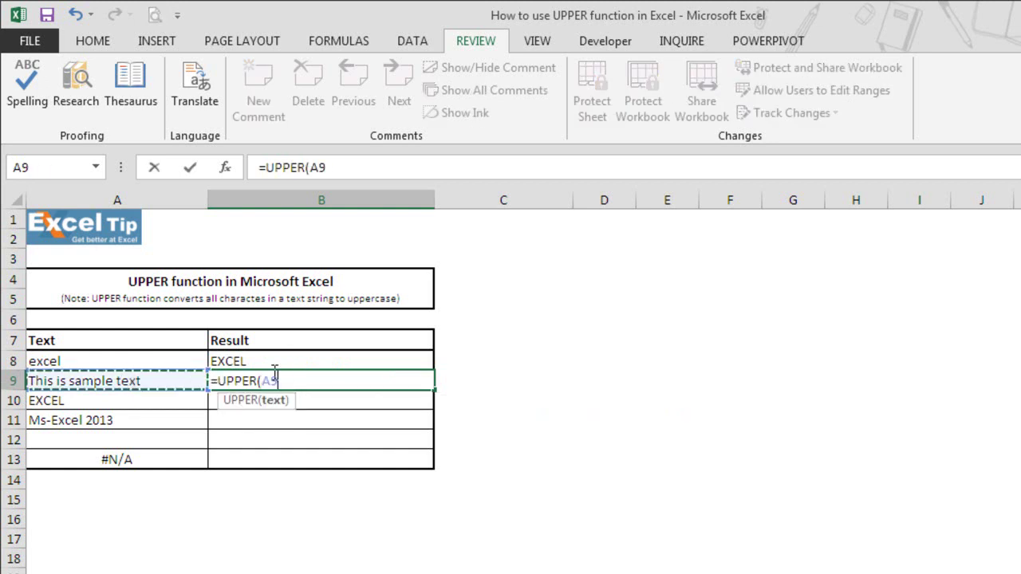
pyautogui.write(')')
pyautogui.press('Return')
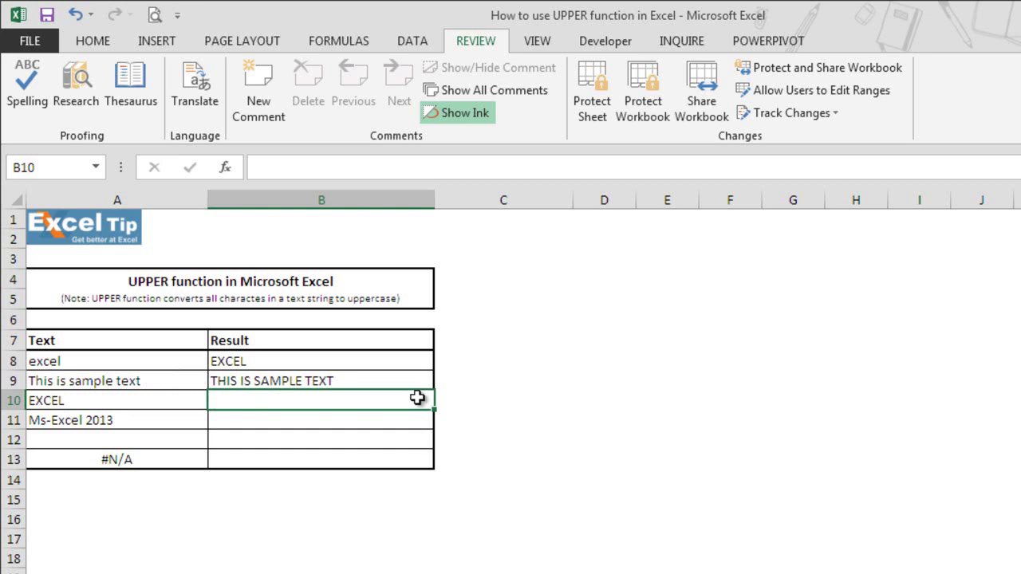
# - Change B9's formula to =UPPER("Microsoft Excel"), replacing the A9 reference
pyautogui.doubleClick(380, 375)
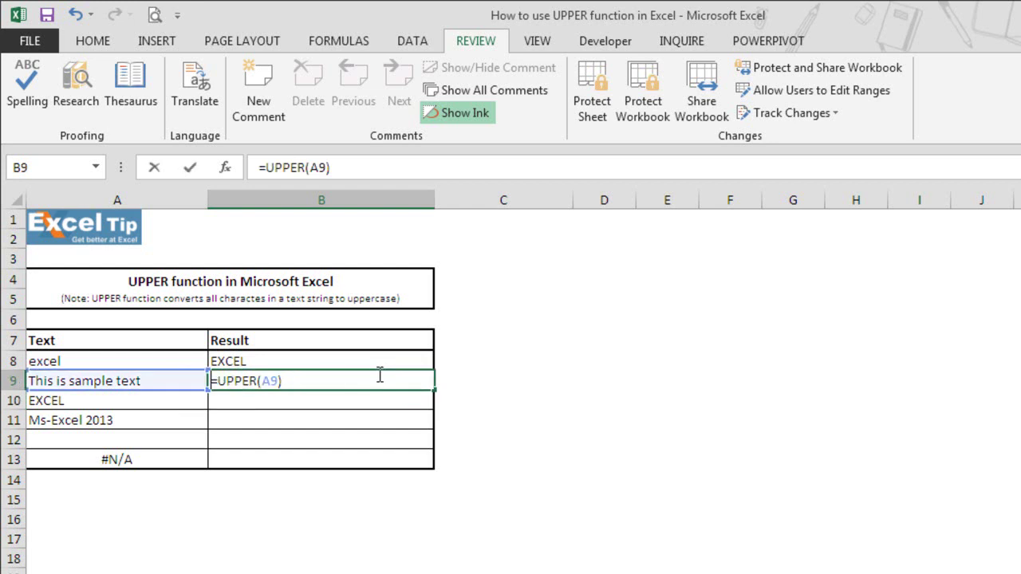
pyautogui.press('BackSpace')
pyautogui.press('BackSpace')
pyautogui.press('BackSpace')
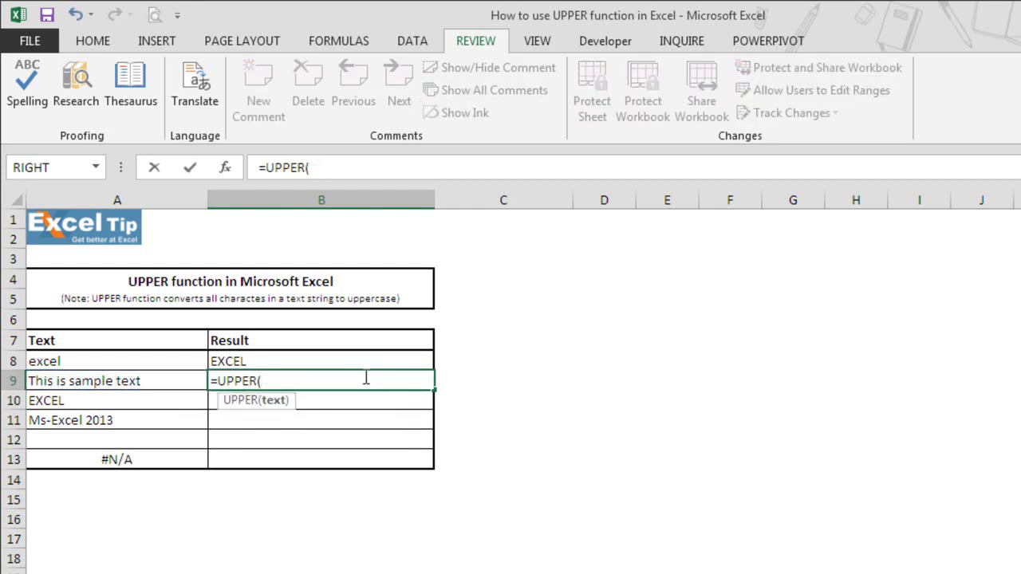
pyautogui.write('"Micro')
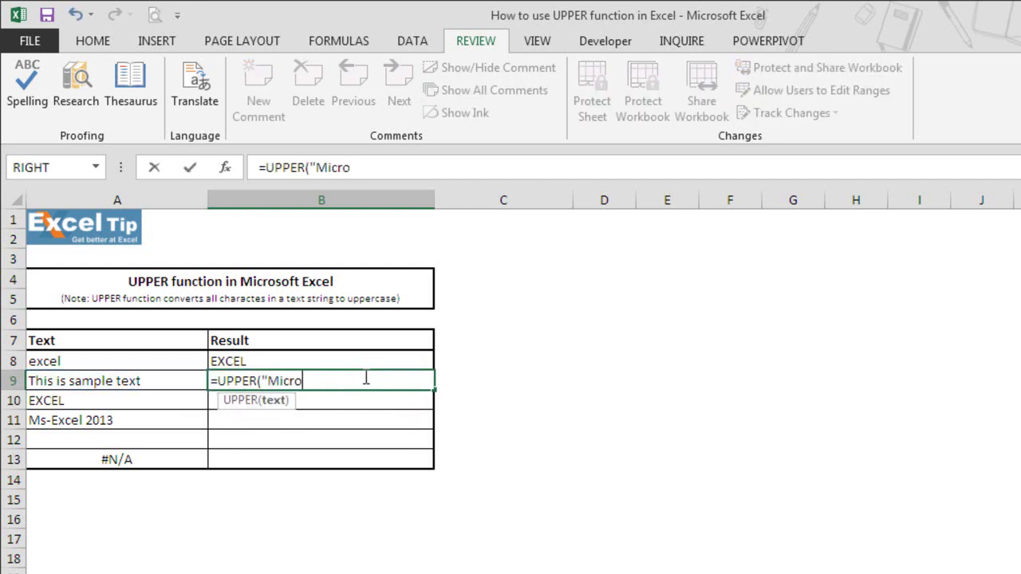
pyautogui.write('soft Excel')
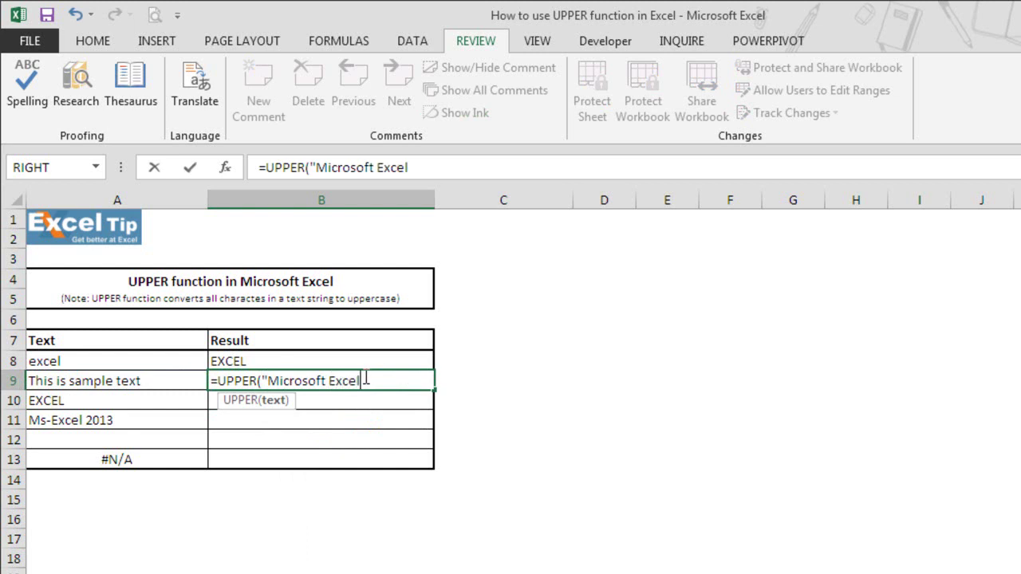
pyautogui.write('")')
pyautogui.press('Return')
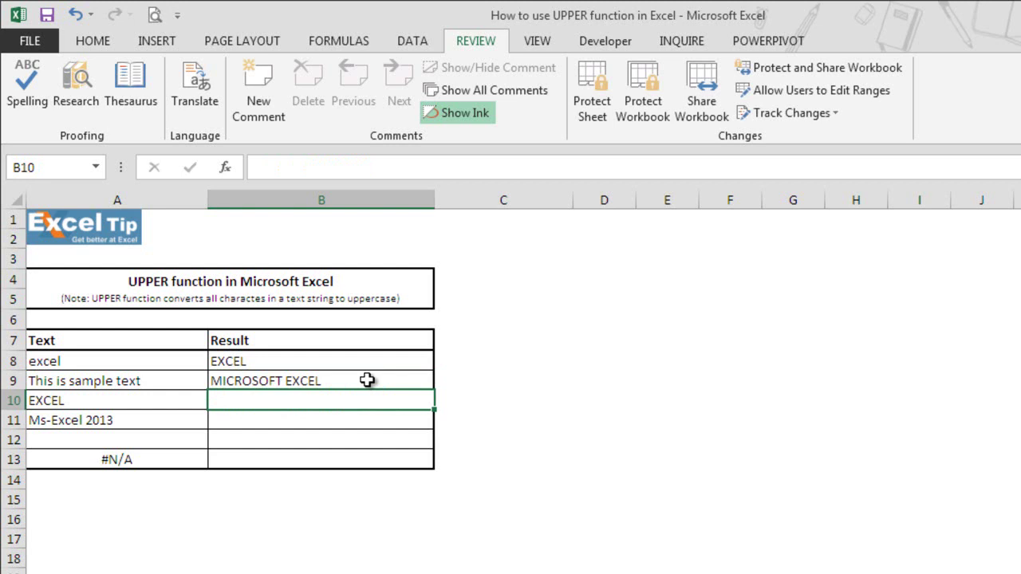
# - Enter =UPPER(A10) in B10, returning EXCEL from the already-uppercase text
pyautogui.write('=upper')
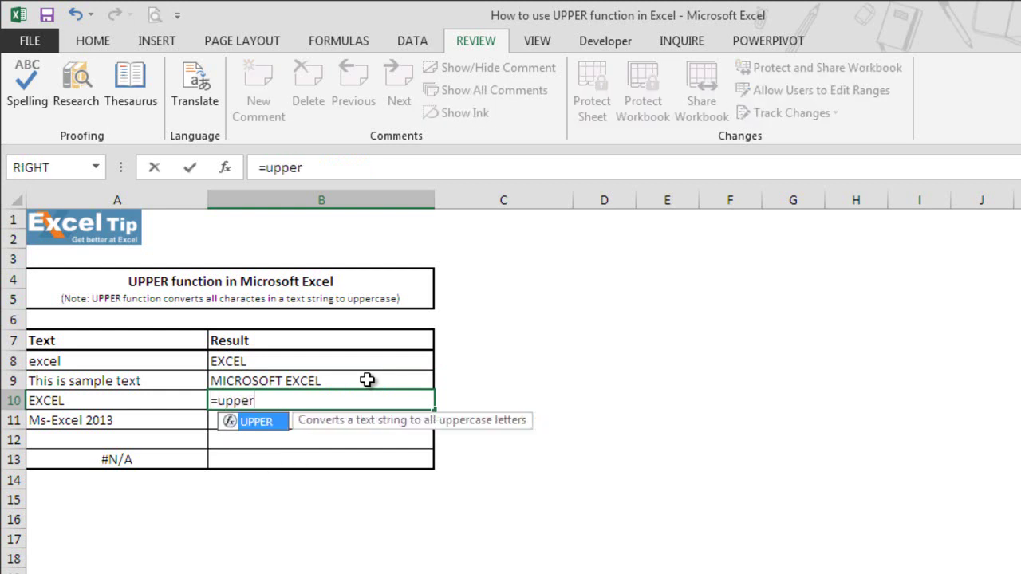
pyautogui.press('Tab')
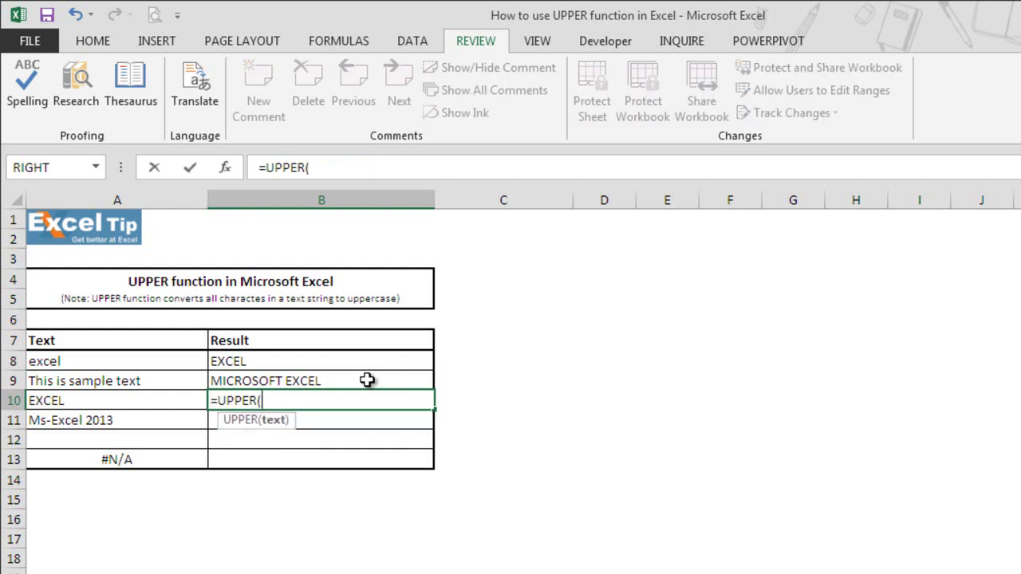
pyautogui.click(124, 404)
pyautogui.write(')')
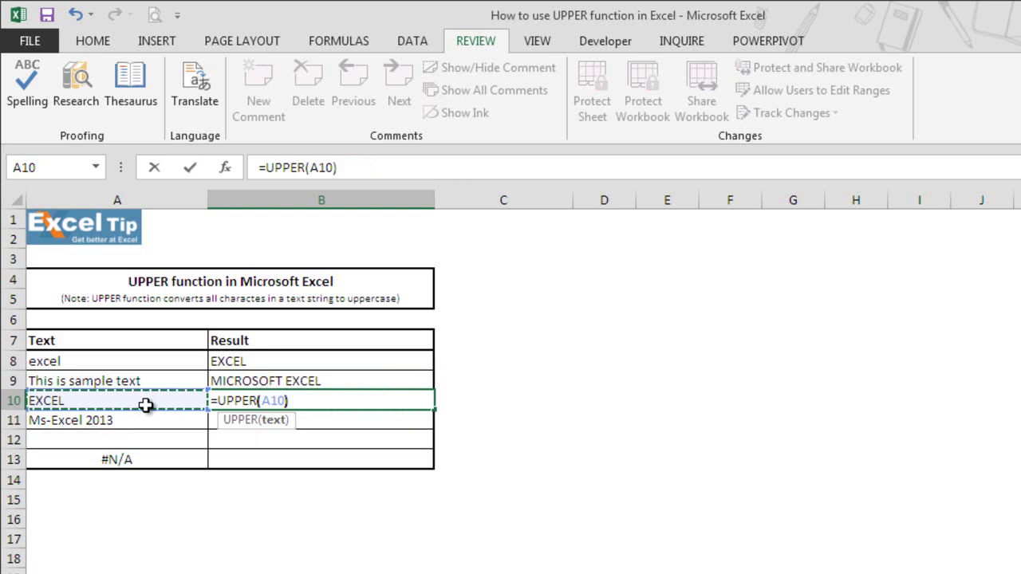
pyautogui.press('Return')
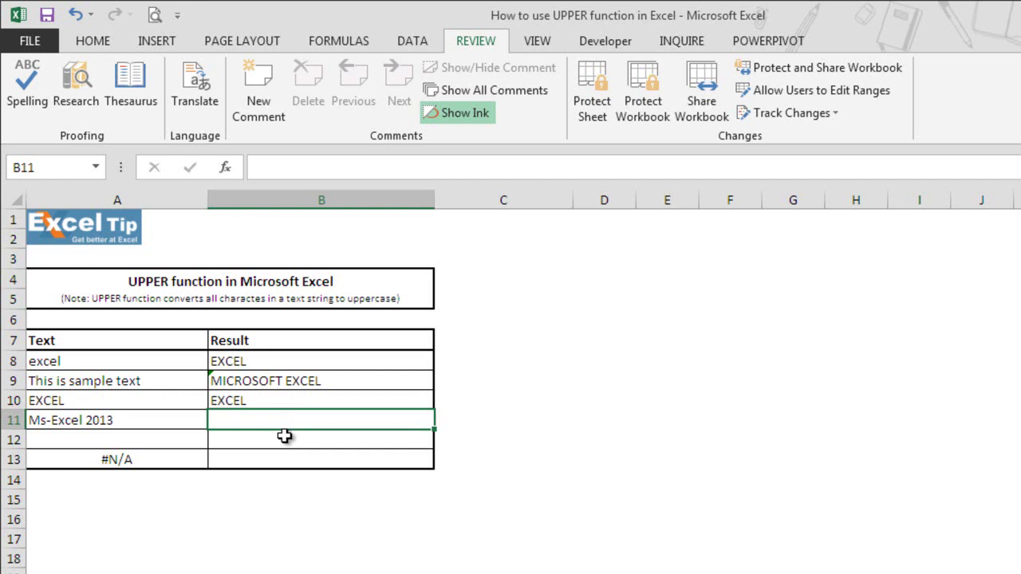
# - Enter an UPPER formula on A11 in B11, giving MS-EXCEL 2013
pyautogui.write('=uppe')
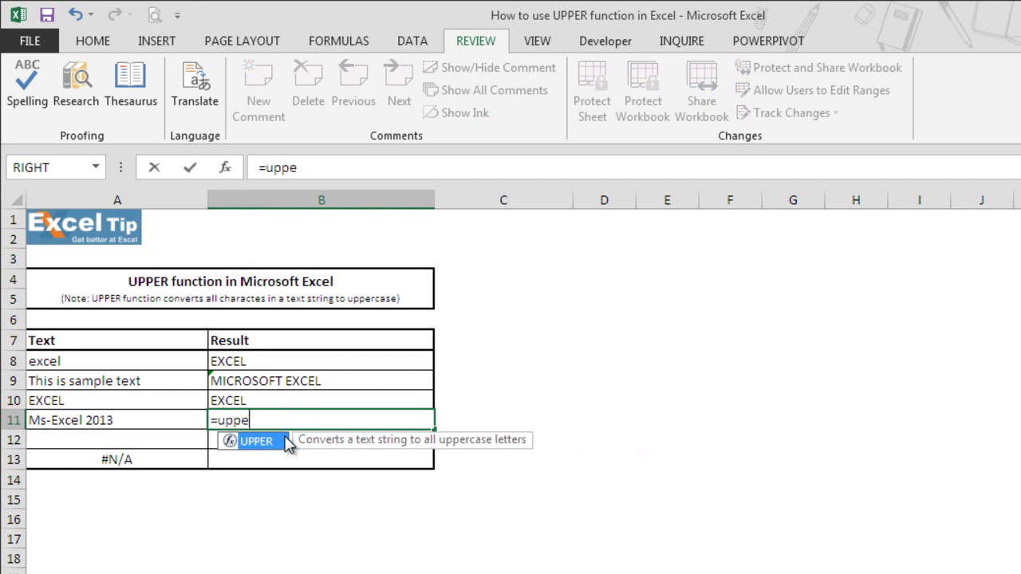
pyautogui.doubleClick(286, 442)
pyautogui.click(134, 418)
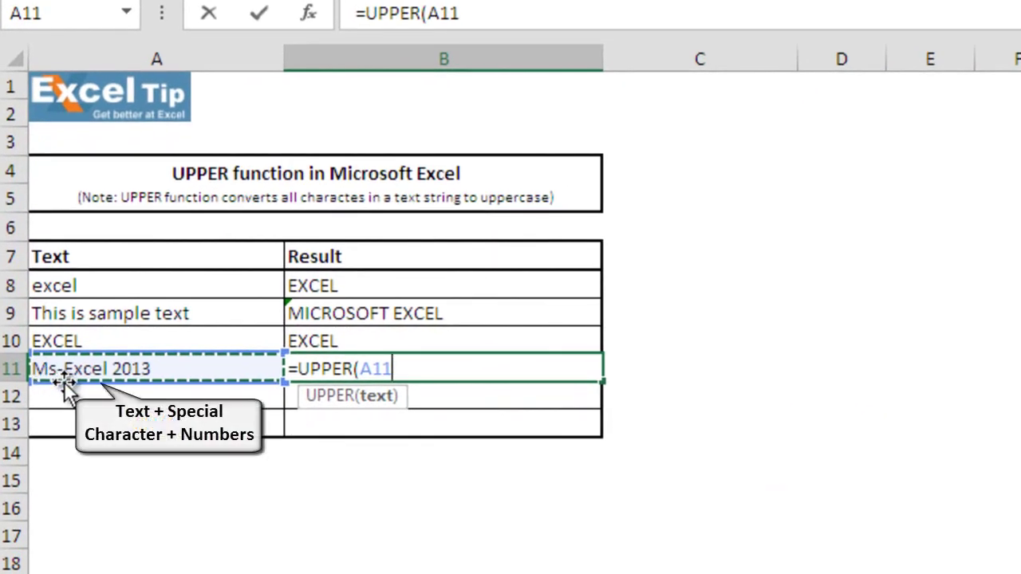
pyautogui.press('Return')
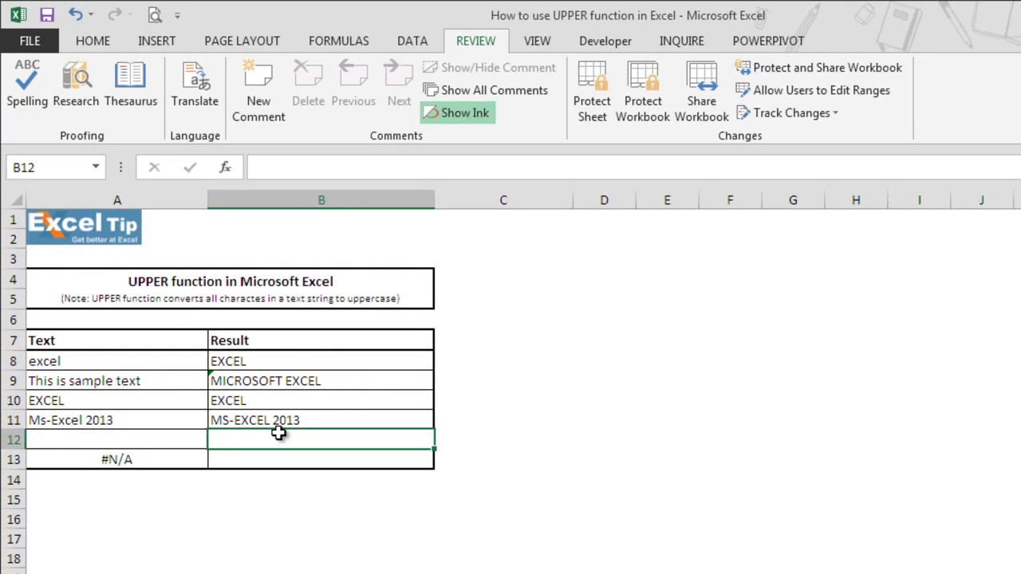
# - Enter =UPPER(A12) in B12, referencing the empty cell A12
pyautogui.write('=')
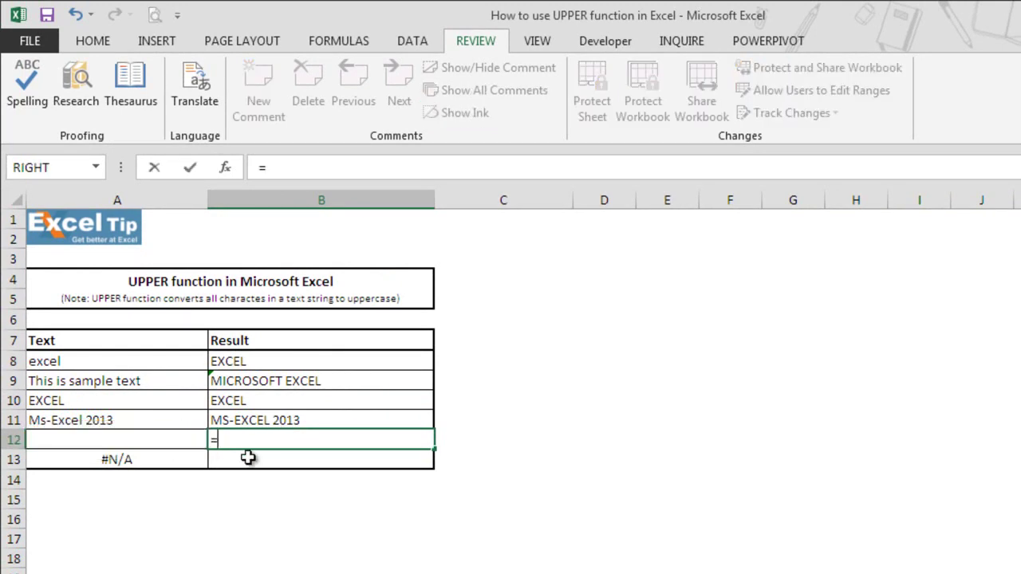
pyautogui.write('upp')
pyautogui.press('Tab')
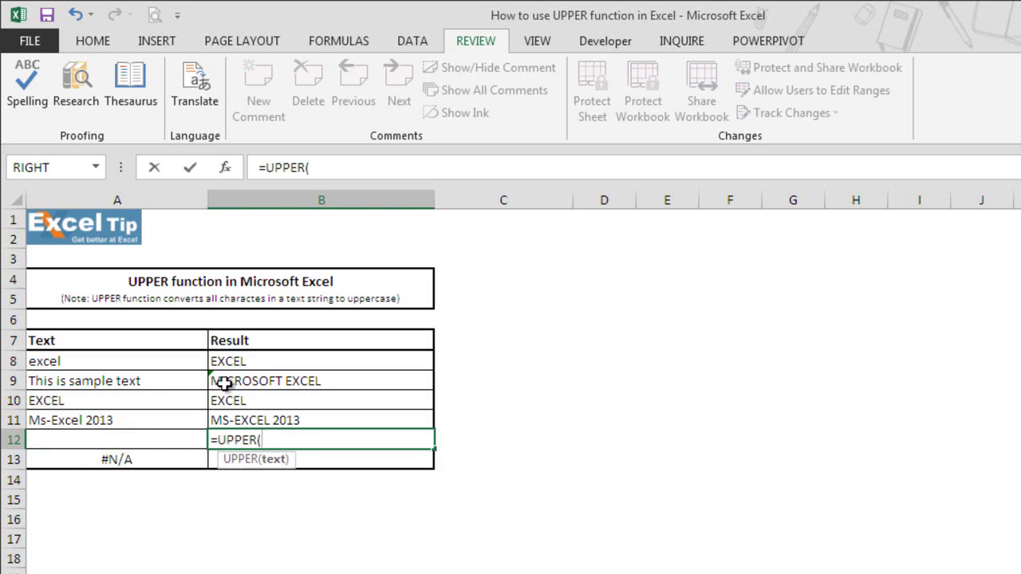
pyautogui.click(154, 441)
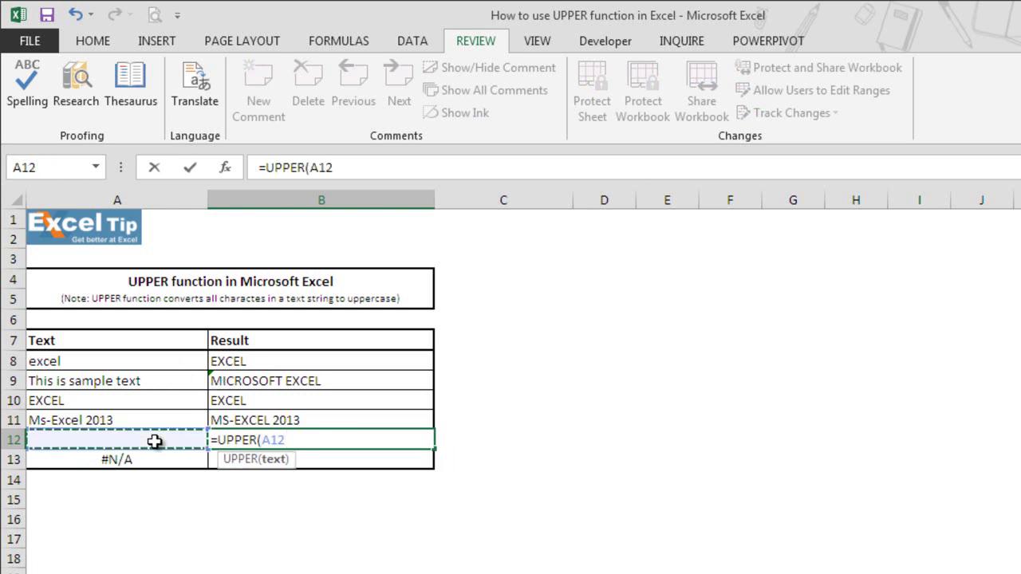
pyautogui.write(')')
pyautogui.press('Return')
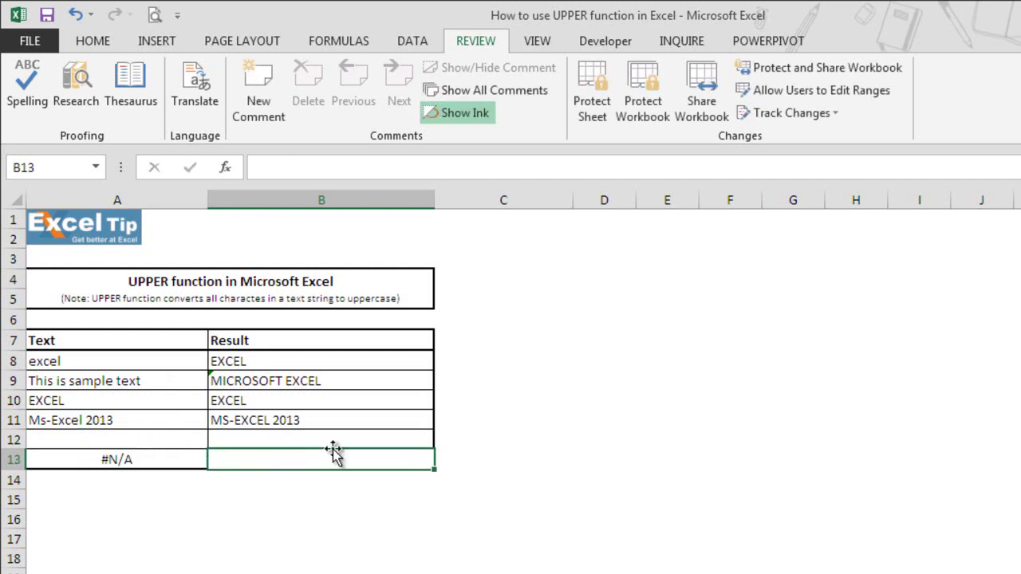
# - Inspect B12's formula to show its A12 reference, leaving it unchanged
pyautogui.click(338, 444)
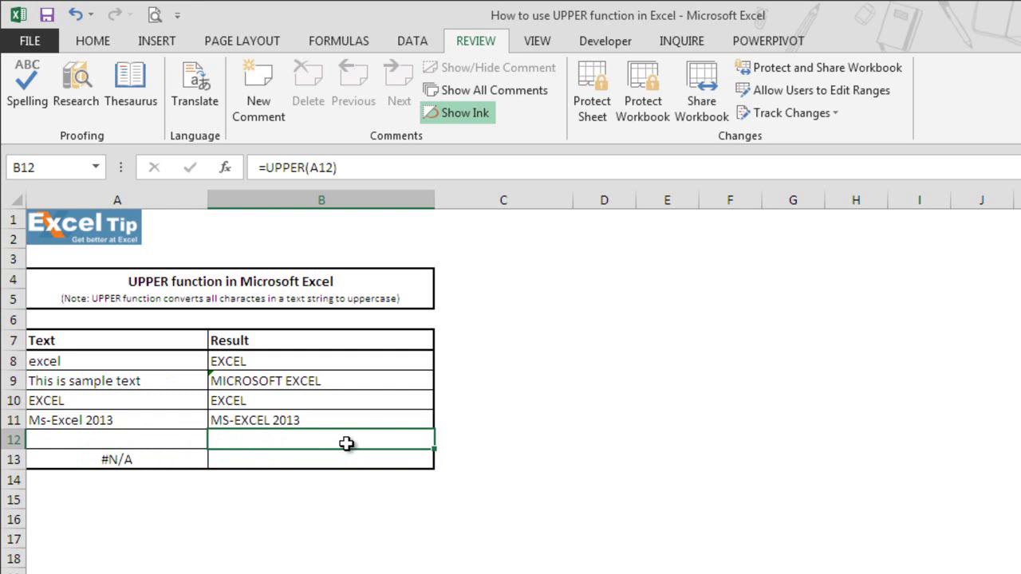
pyautogui.doubleClick(346, 445)
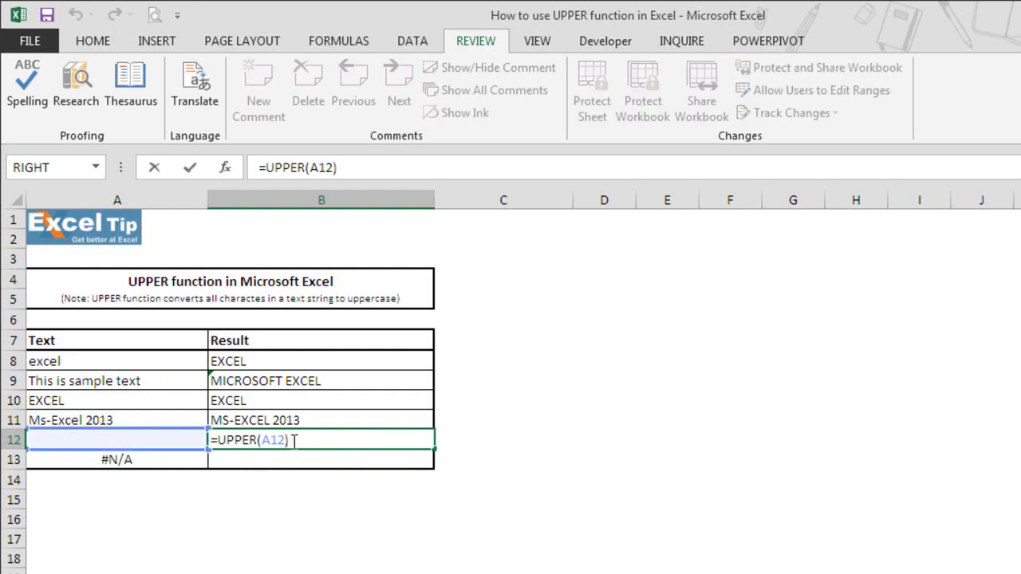
pyautogui.press('Escape')
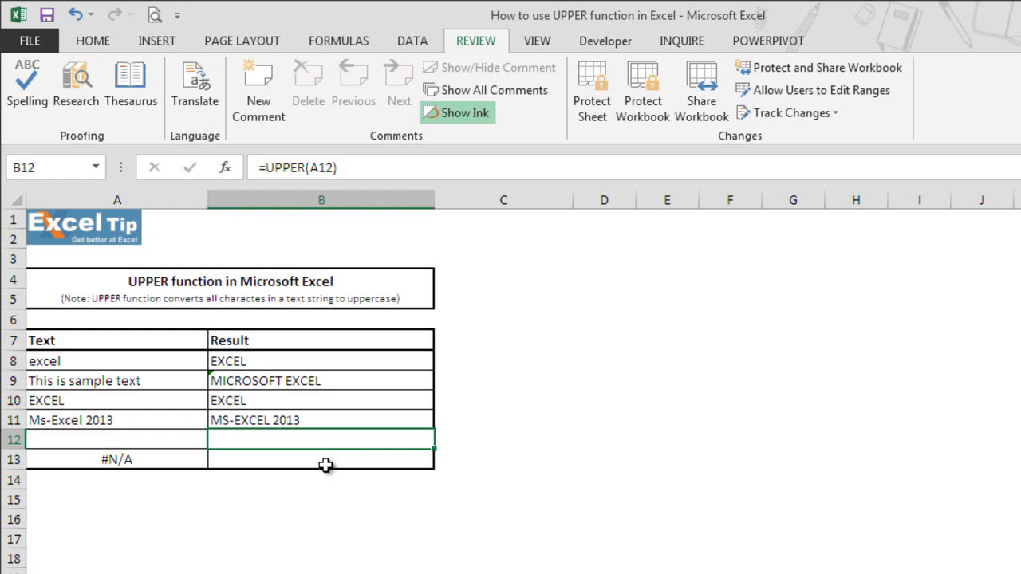
# - Enter =UPPER(A13) in B13, which returns the #N/A error from A13
pyautogui.click(325, 465)
pyautogui.write('=uppe')
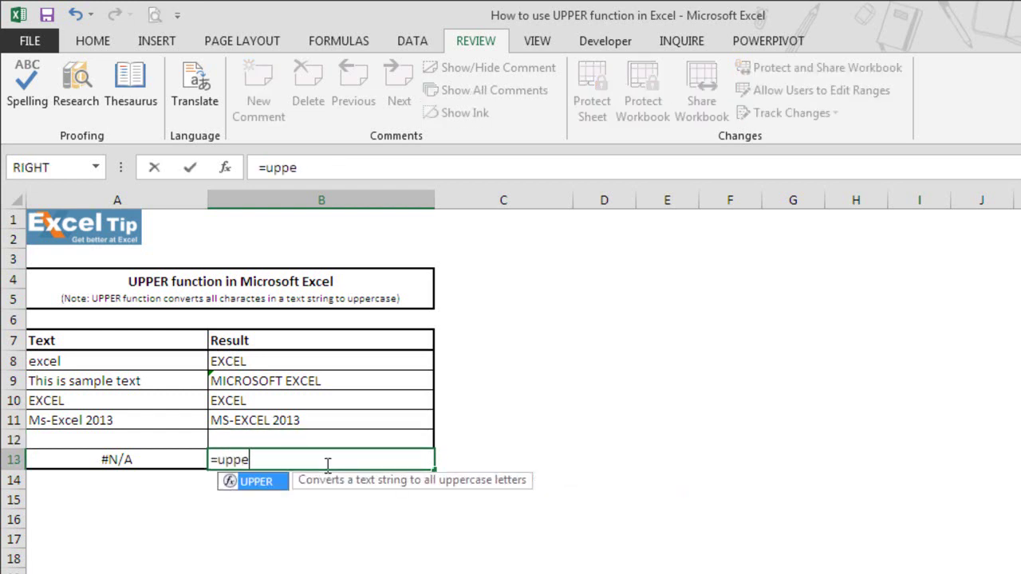
pyautogui.press('Tab')
pyautogui.click(144, 465)
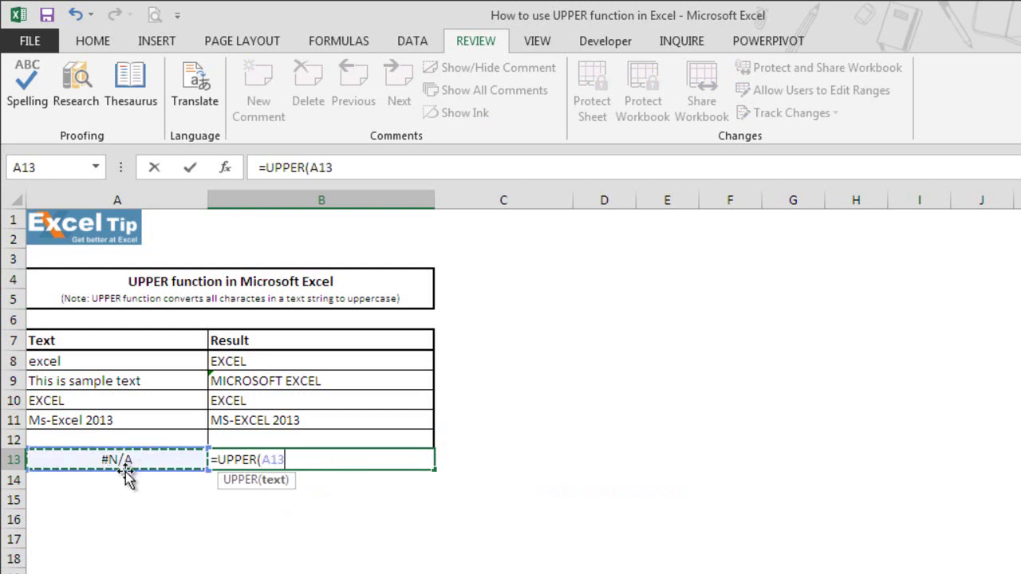
pyautogui.write(')')
pyautogui.press('Return')
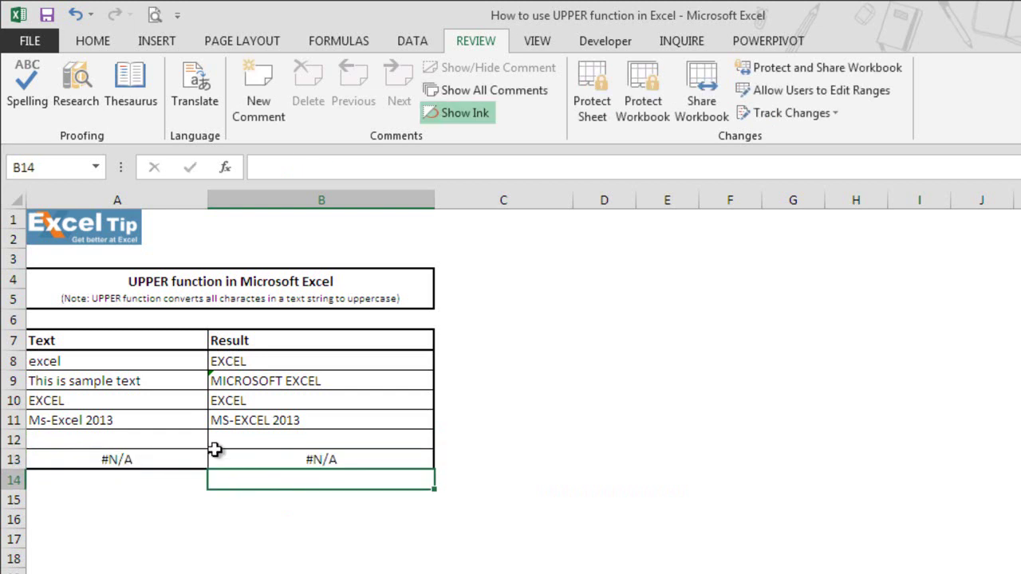
# - Inspect B13's formula to show its A13 reference, leaving it unchanged
pyautogui.click(396, 456)
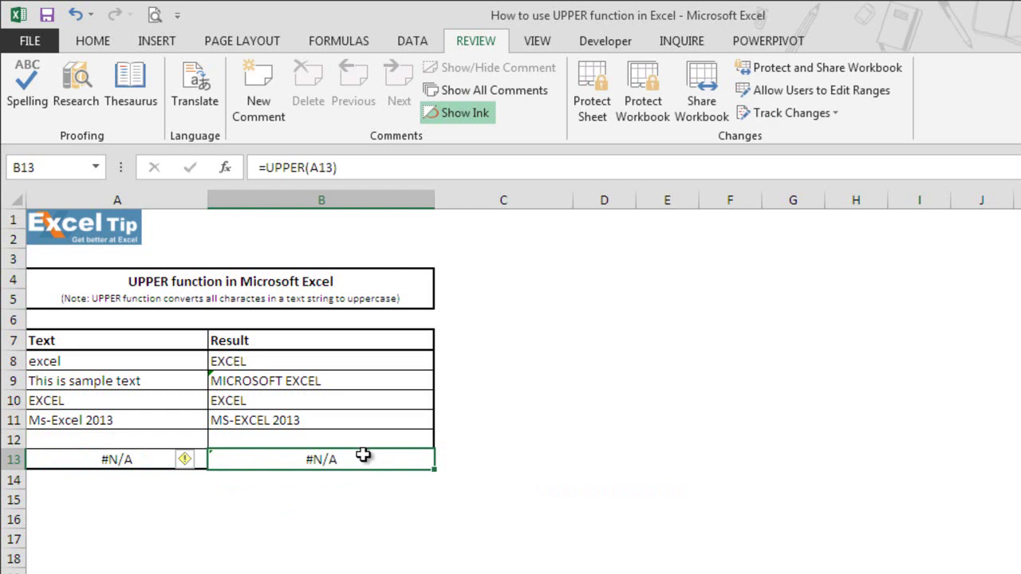
pyautogui.doubleClick(362, 454)
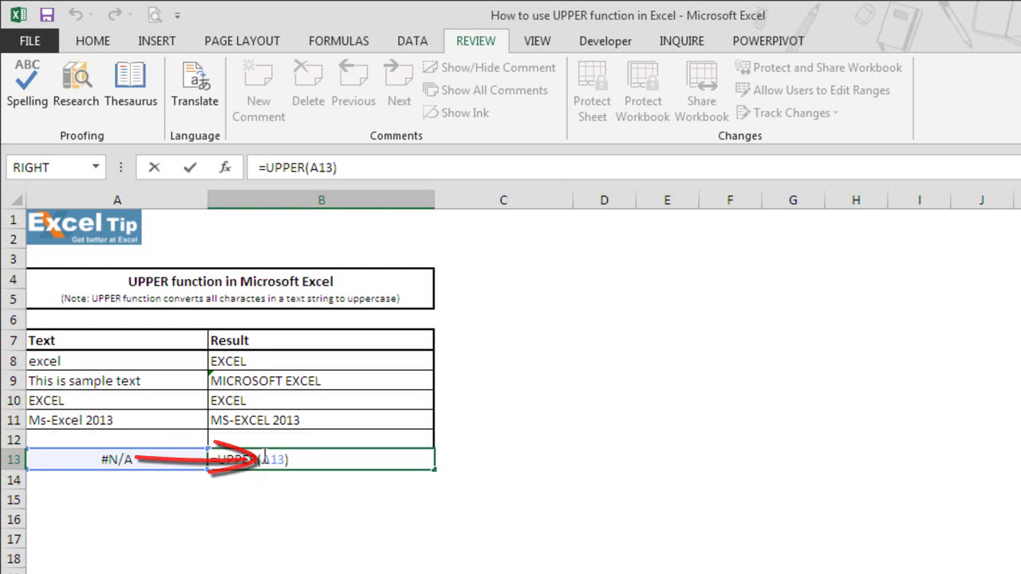
pyautogui.hotkey('ctrl', 'Return')
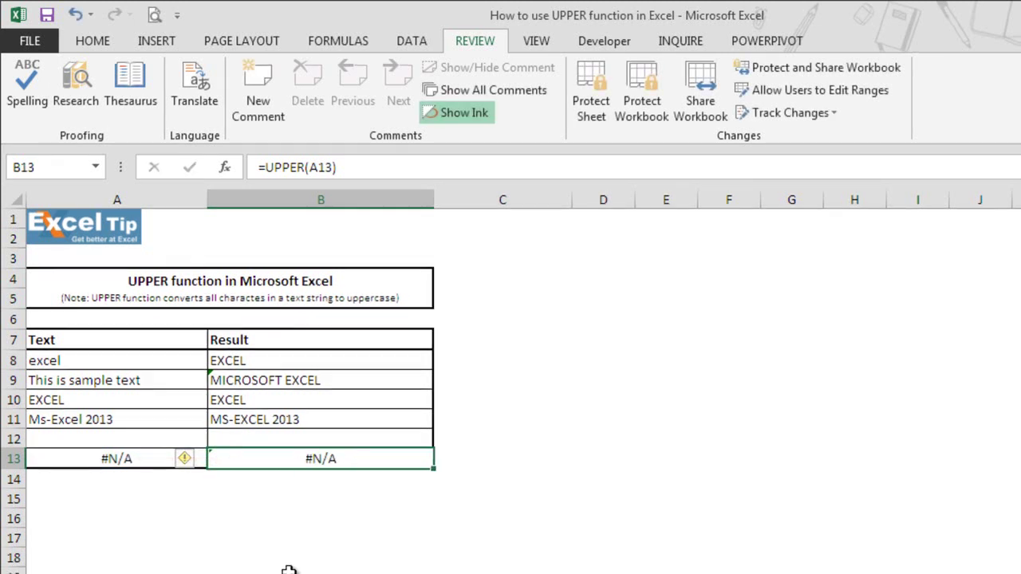
pyautogui.click(302, 572)
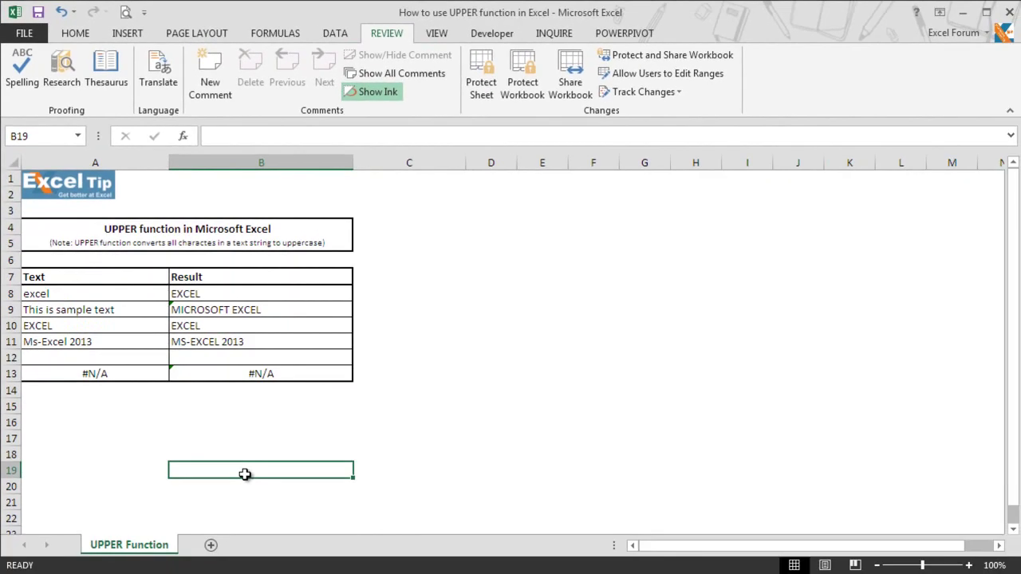